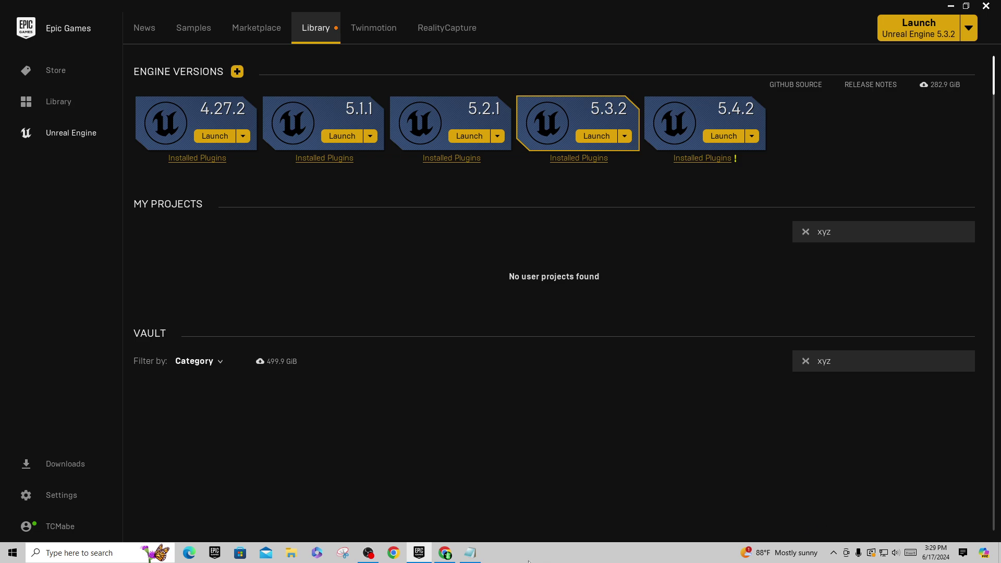
Step: In Google Drive, open Animation > Plugins to show the UE5_SyntyRigs.rar and .zip archives
click(446, 555)
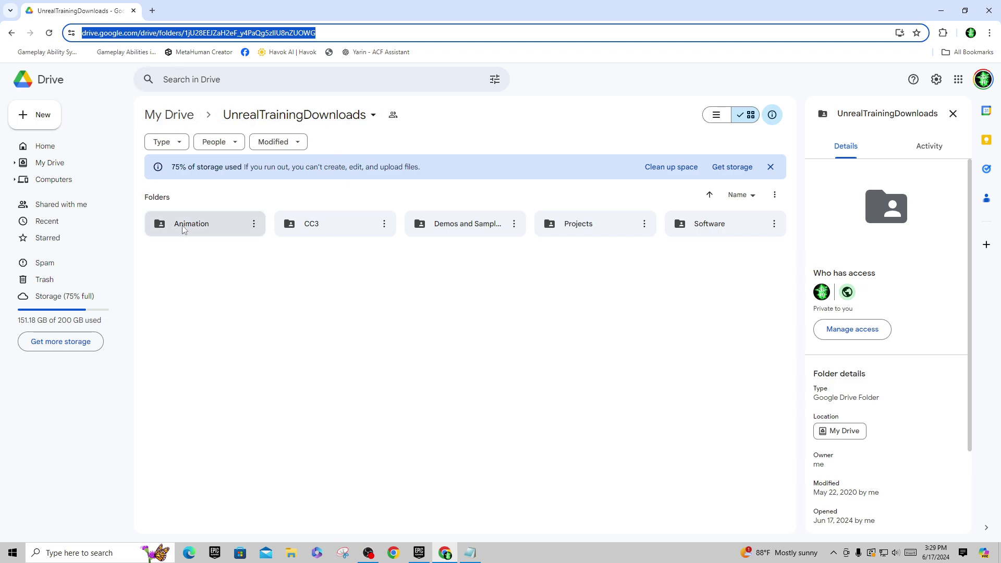
double_click(204, 229)
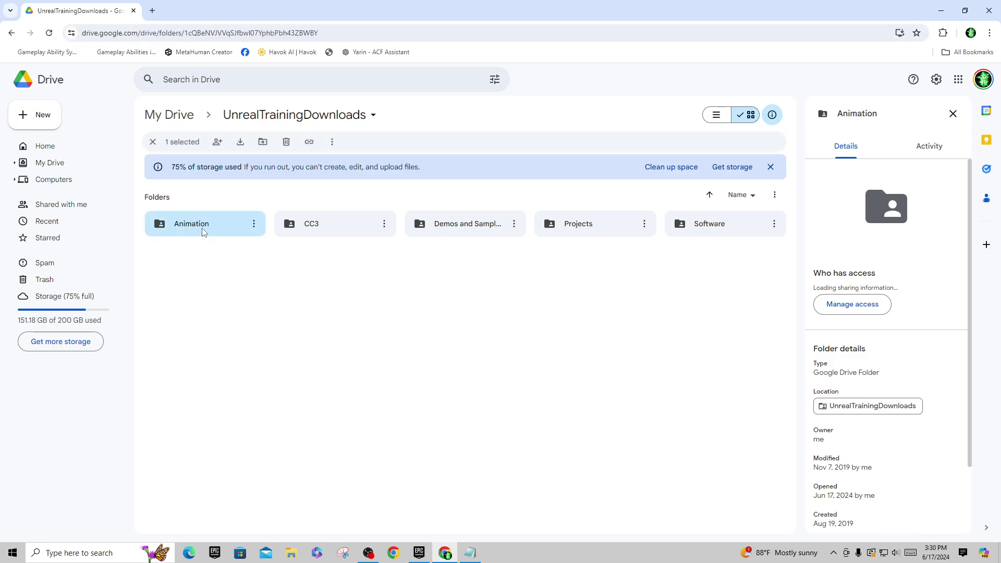
click(205, 231)
double_click(205, 232)
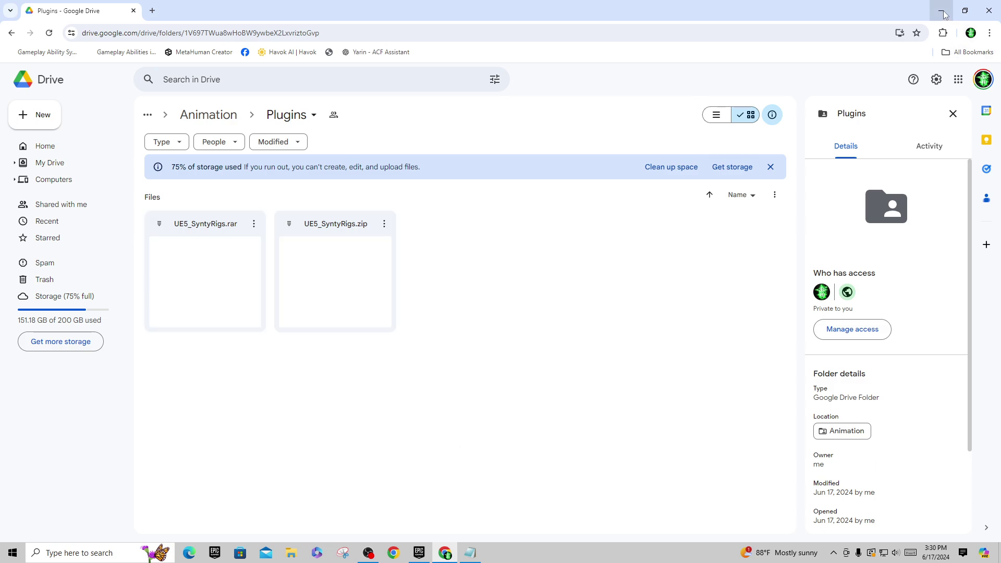
Step: Open a maximized File Explorer window and browse Local Disk (C:)
click(291, 554)
double_click(771, 100)
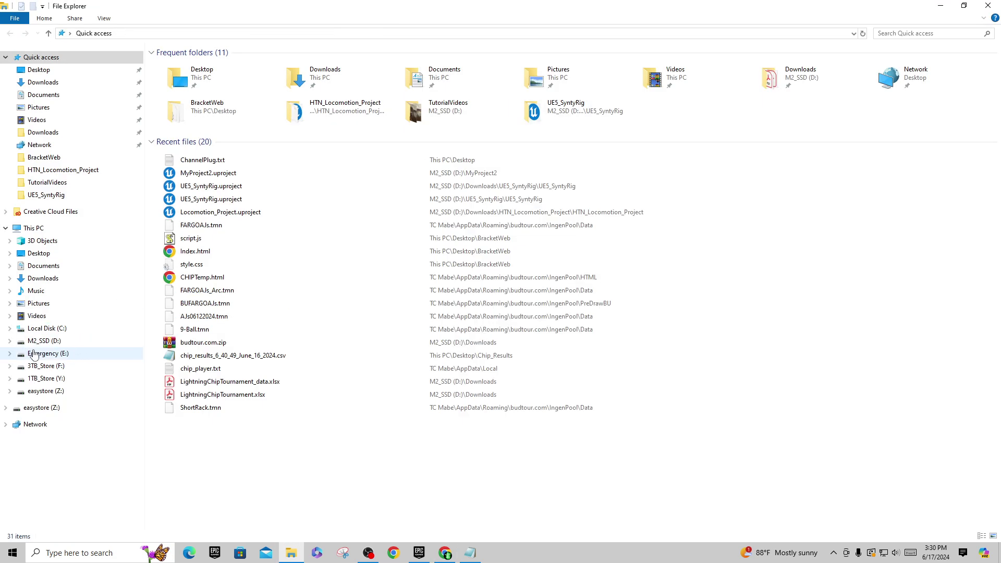
click(47, 328)
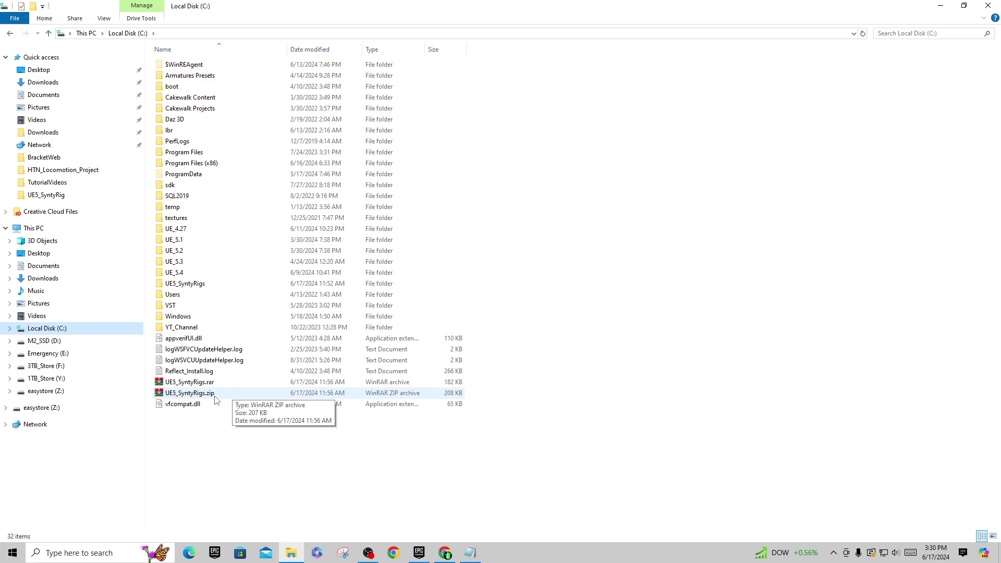
Step: Open UE5_SyntyRigs.rar at its UE5_SyntyRigs folder and dismiss the WinRAR license reminder
double_click(204, 383)
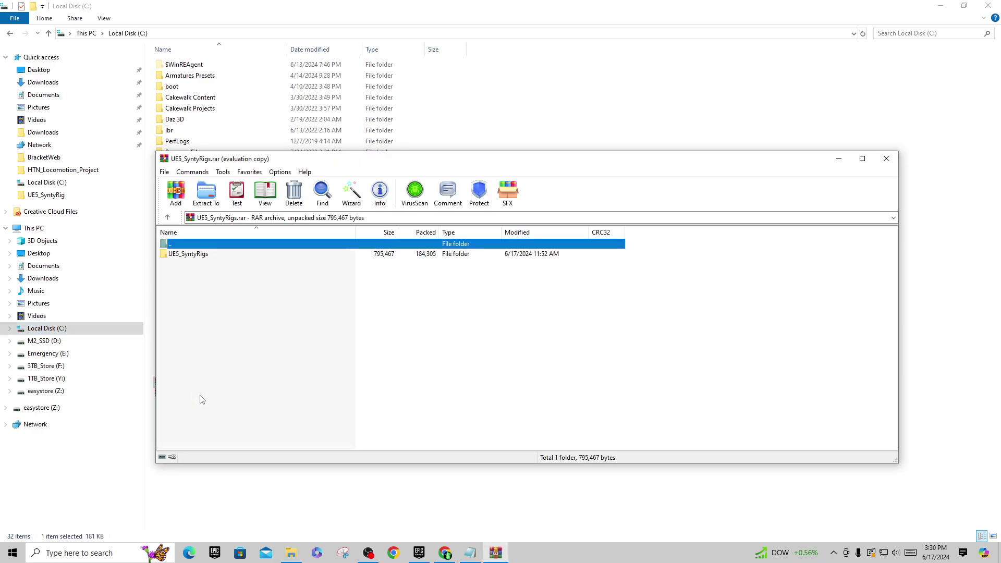
double_click(190, 257)
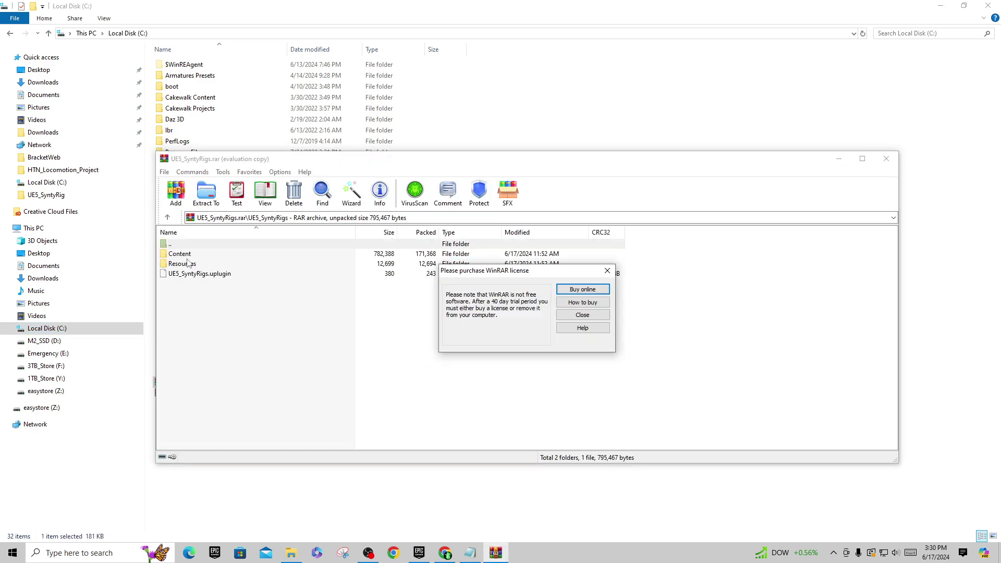
click(582, 314)
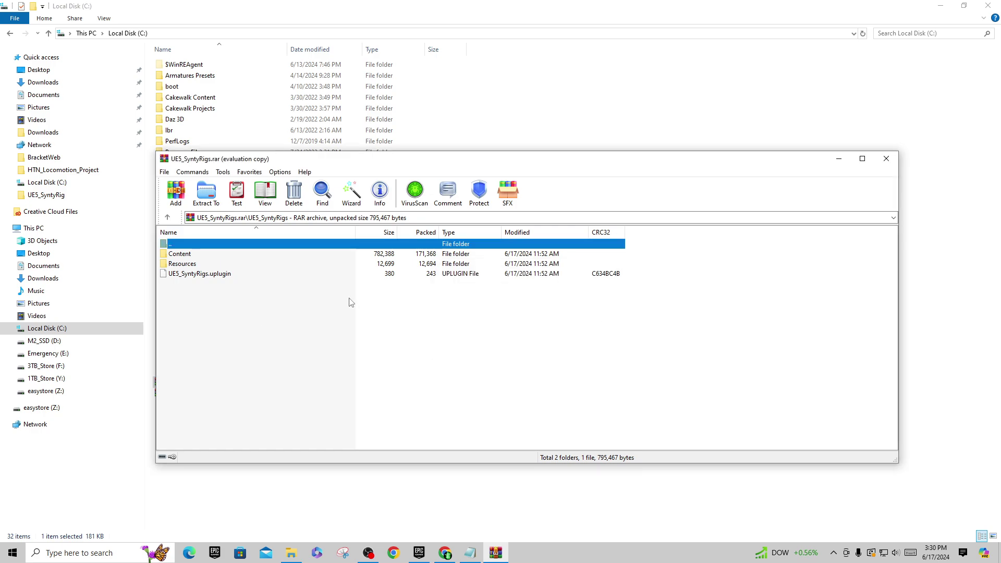
Step: Inspect the archive's Content/Synty and Resources folders, returning to the plugin root
double_click(185, 256)
double_click(177, 254)
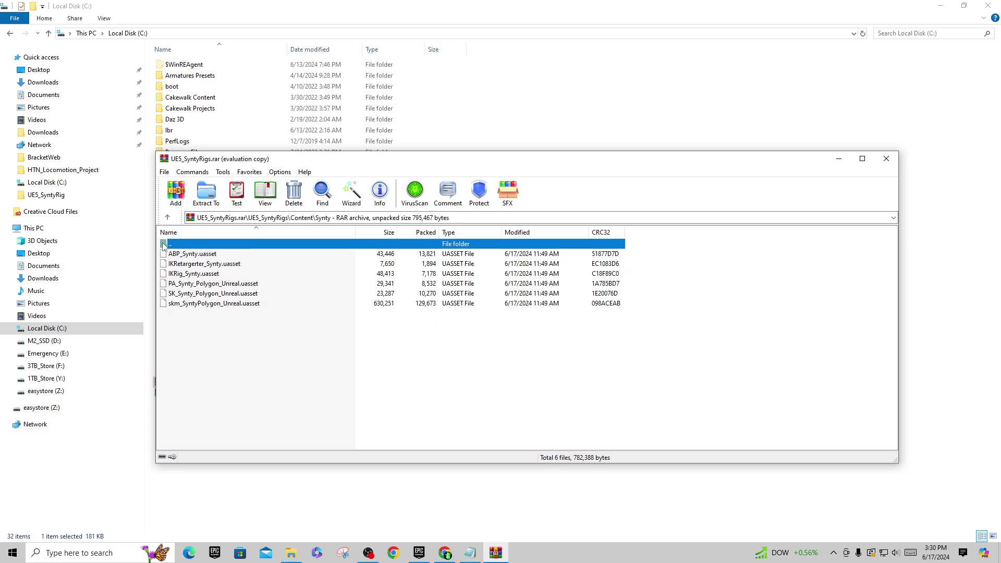
click(168, 218)
click(167, 217)
click(198, 263)
double_click(198, 265)
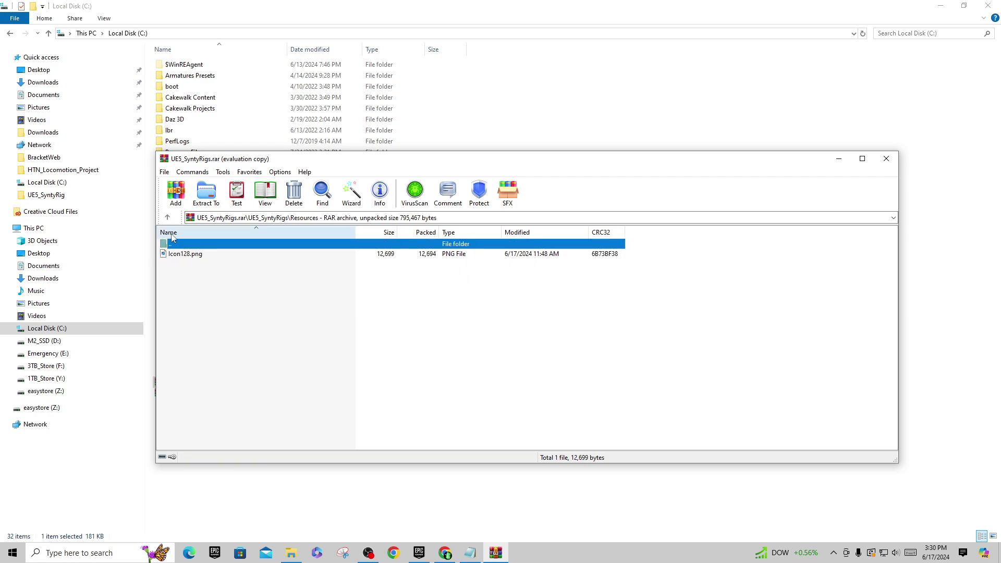
click(167, 217)
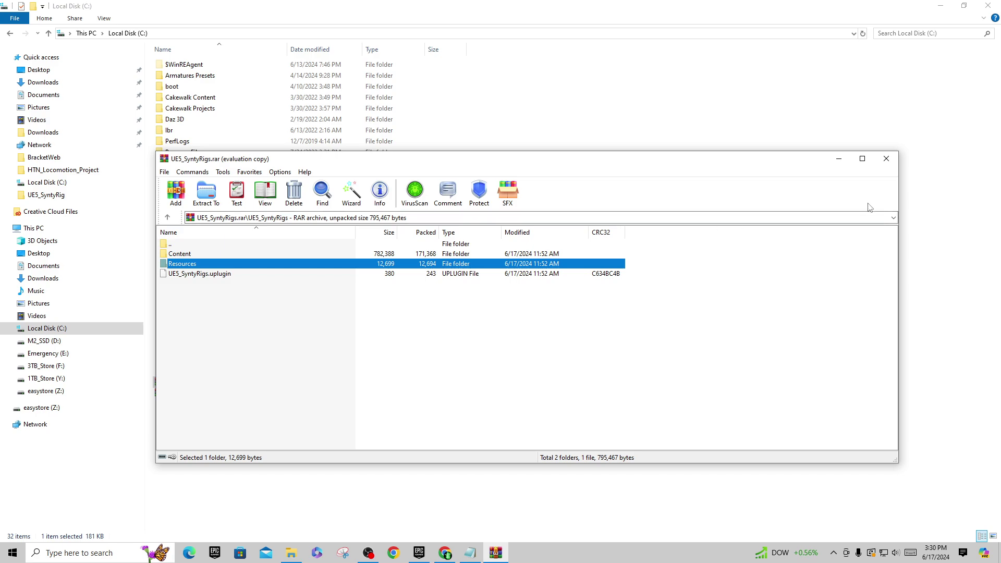
Step: Close WinRAR and launch Unreal Engine 5.4.2 from the Epic Games Launcher
click(886, 158)
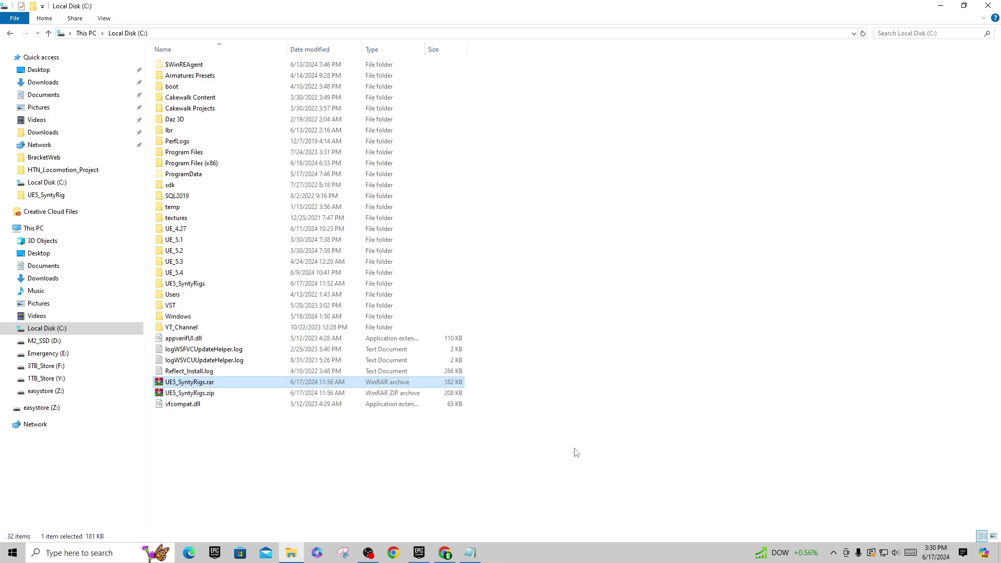
mouse_move(419, 552)
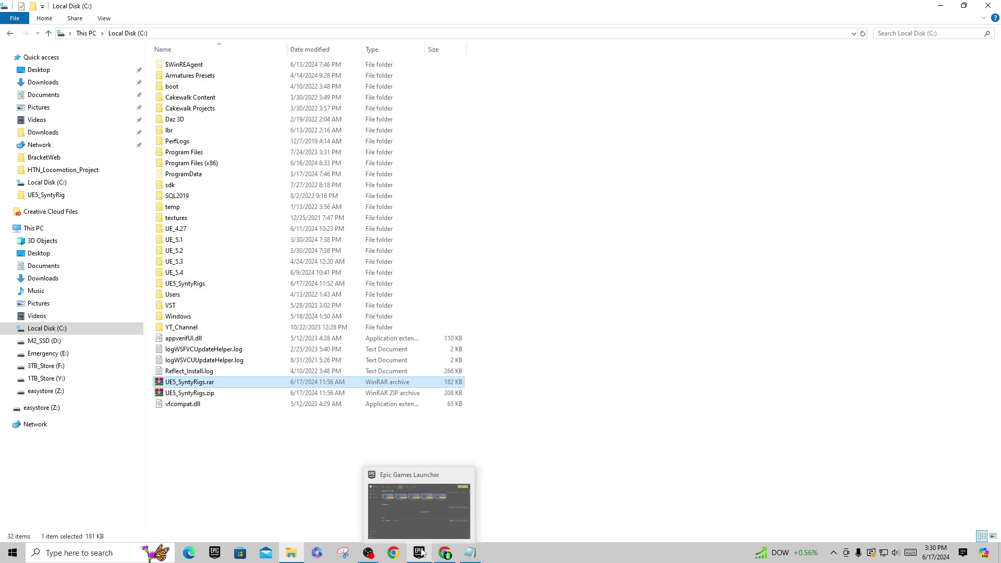
click(424, 497)
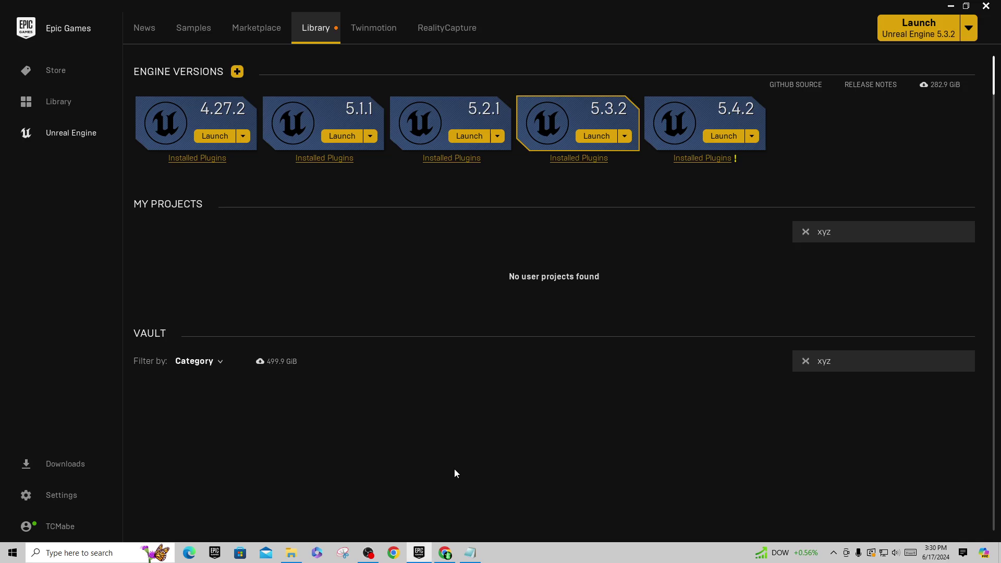
click(718, 138)
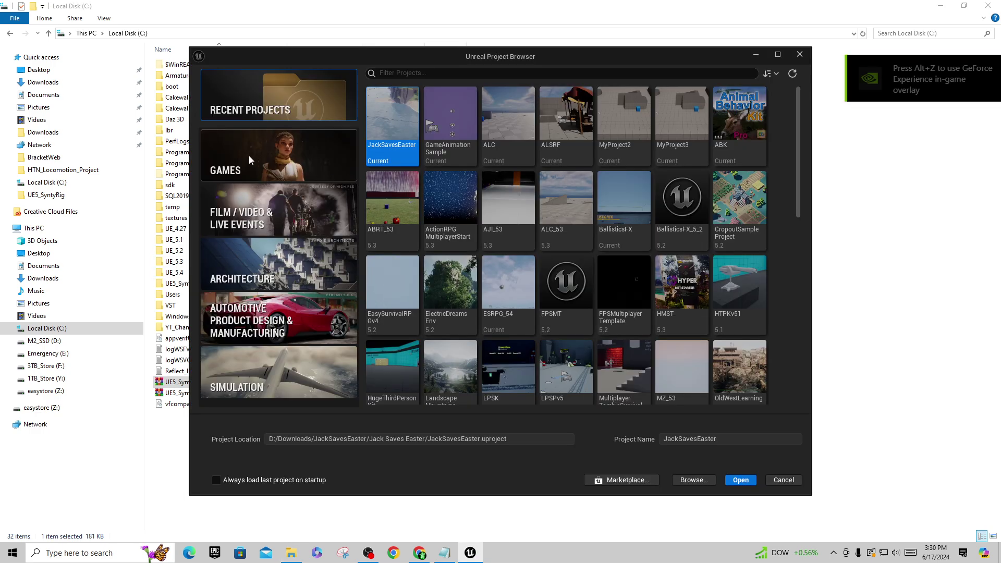
Step: Create Third Person project MyProject4 at D:\ and reveal its Content folder in Explorer
click(249, 156)
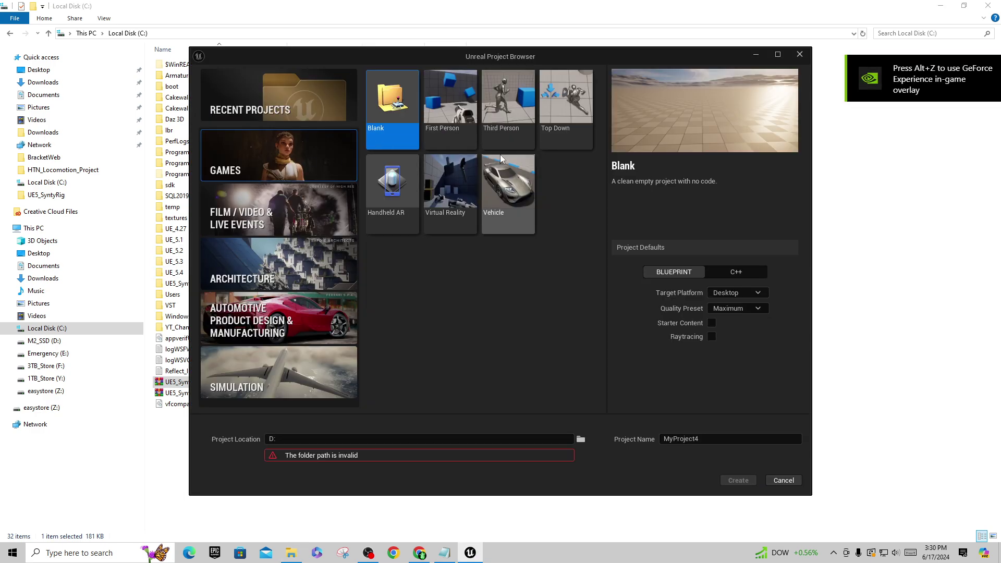
click(508, 112)
click(373, 439)
text(D:)
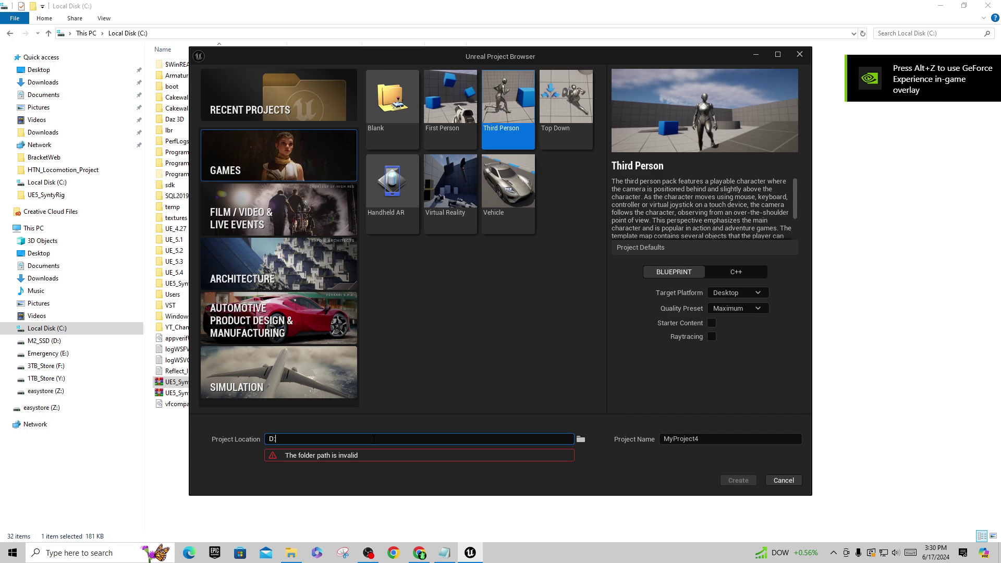
text(\)
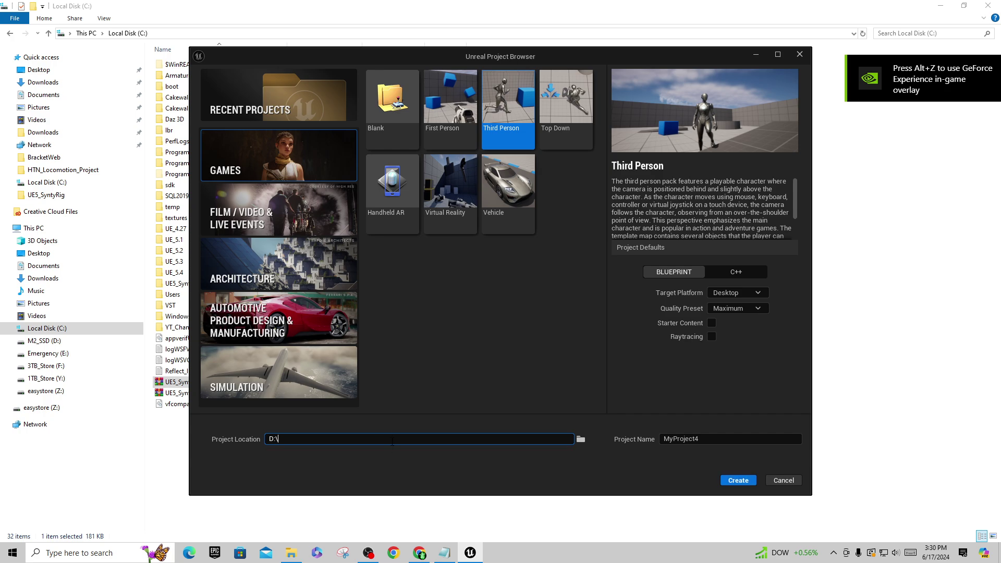
click(736, 483)
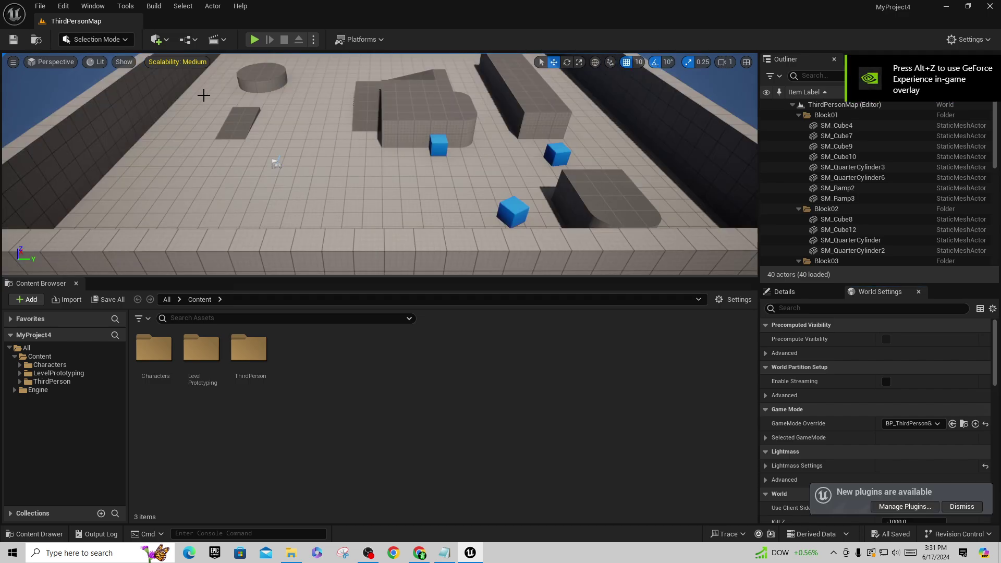
right_click(33, 357)
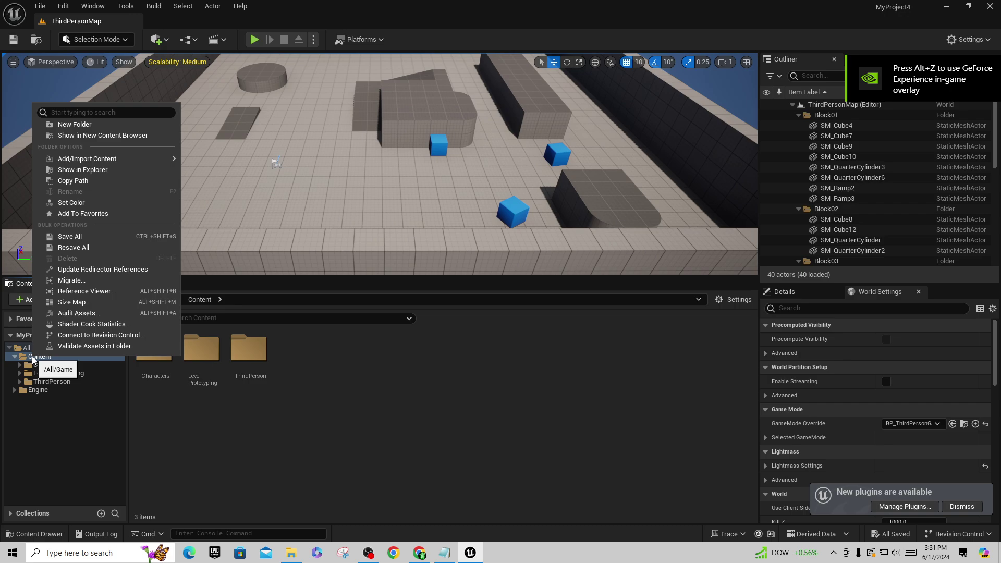
click(90, 170)
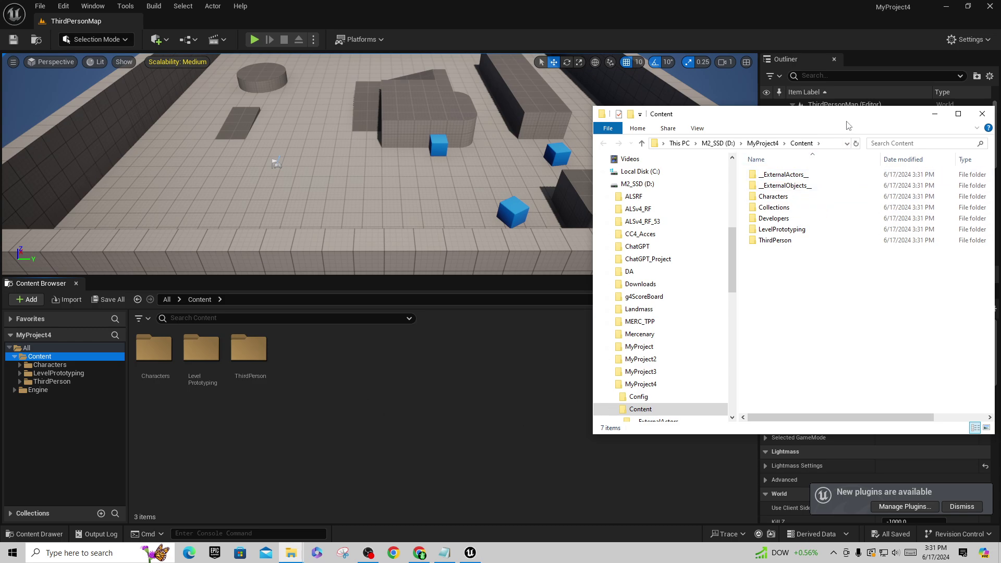
Step: Create a new folder named Plugins inside the MyProject4 project folder
drag(846, 116, 657, 118)
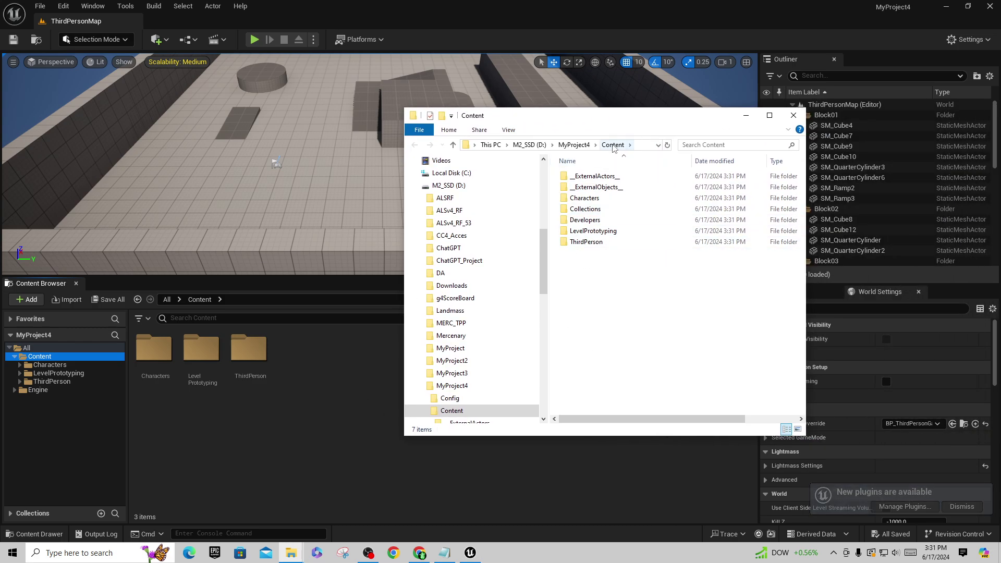
click(575, 145)
click(587, 276)
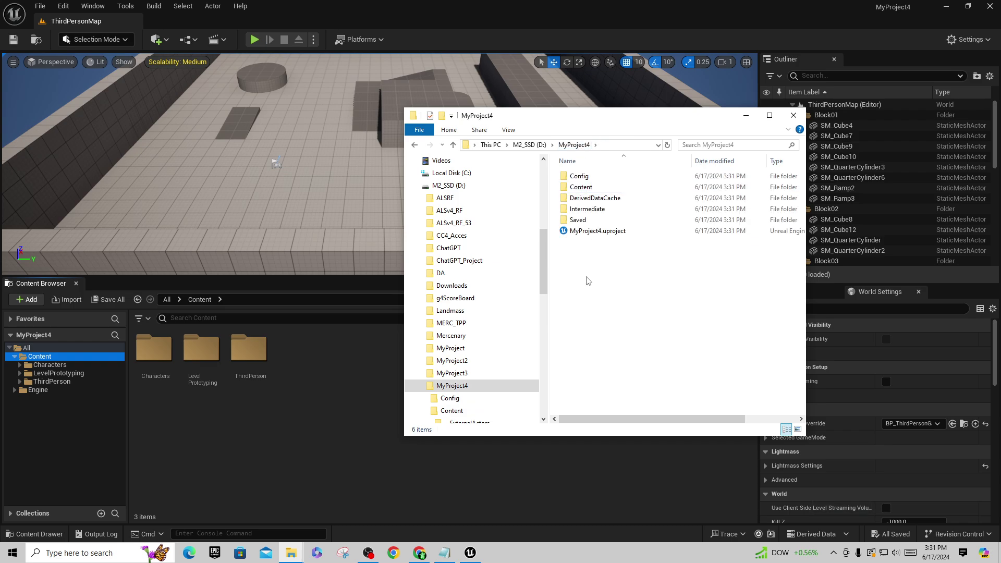
right_click(586, 276)
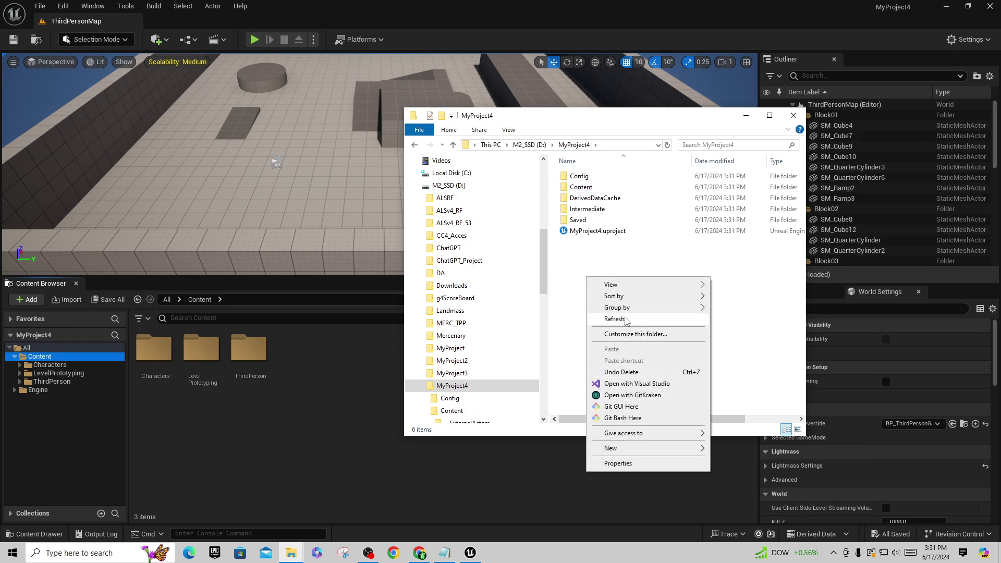
mouse_move(628, 451)
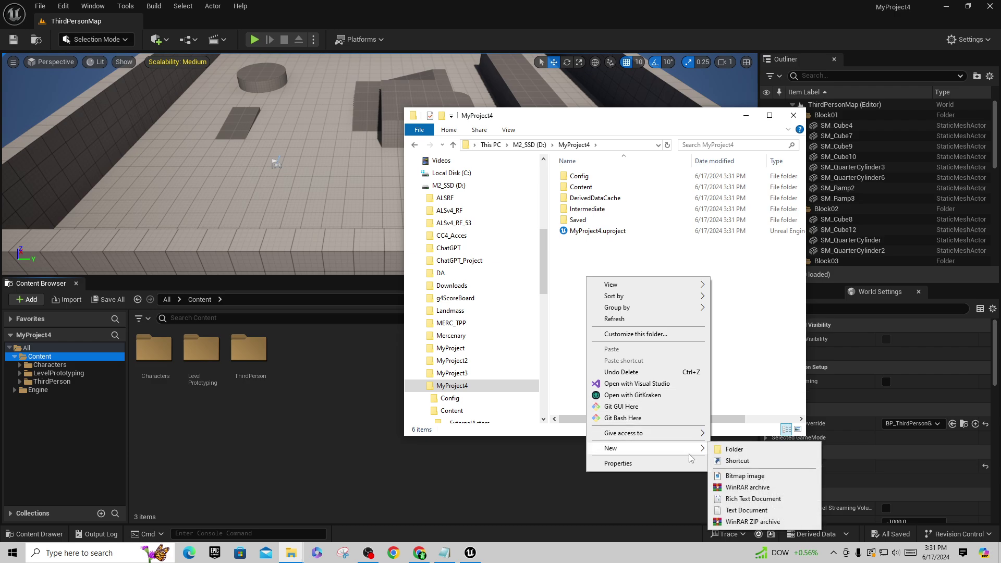
click(735, 452)
text(Plugins)
key(Return)
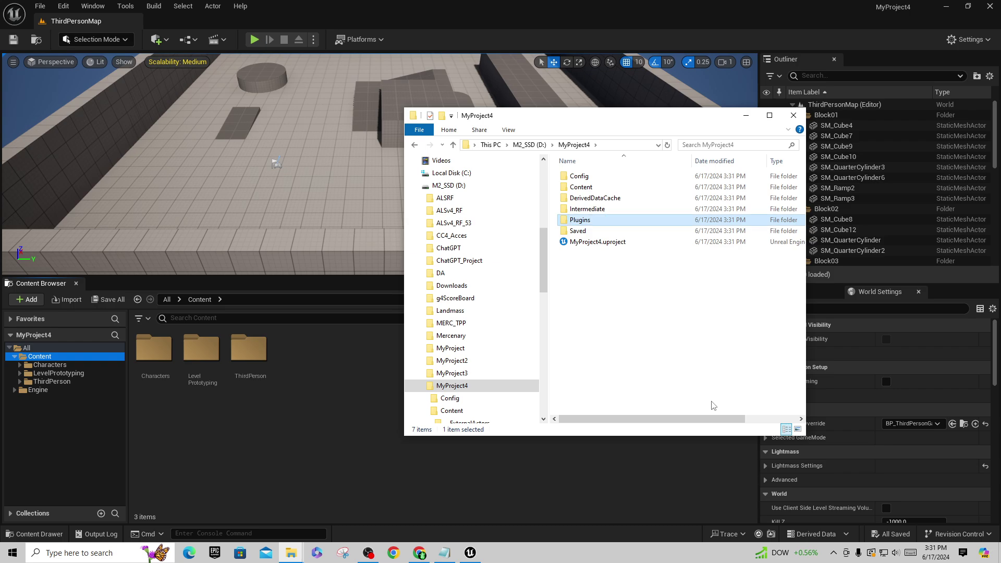
Step: Copy the Plugins folder path D:\MyProject4\Plugins and close the Unreal editor
double_click(583, 221)
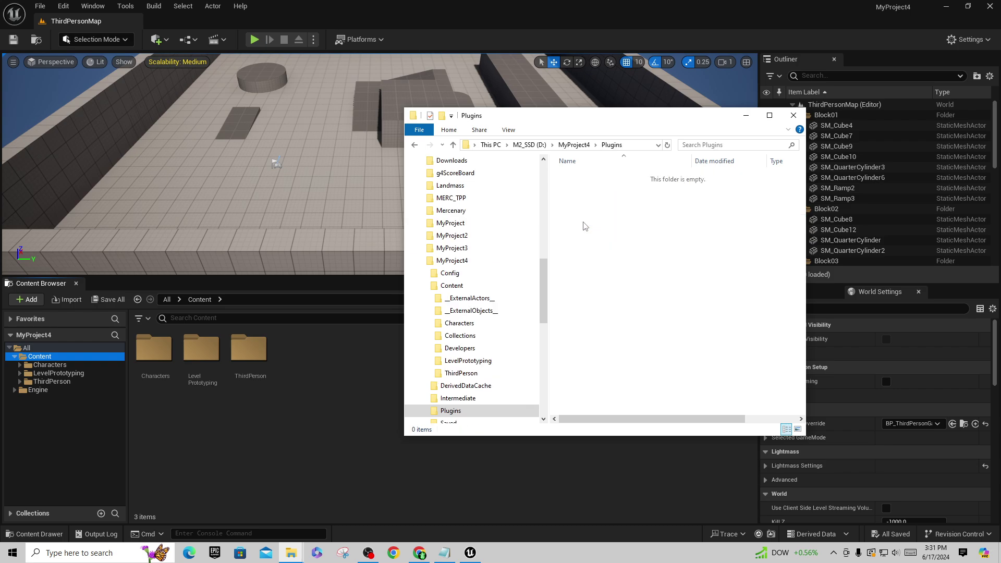
click(628, 145)
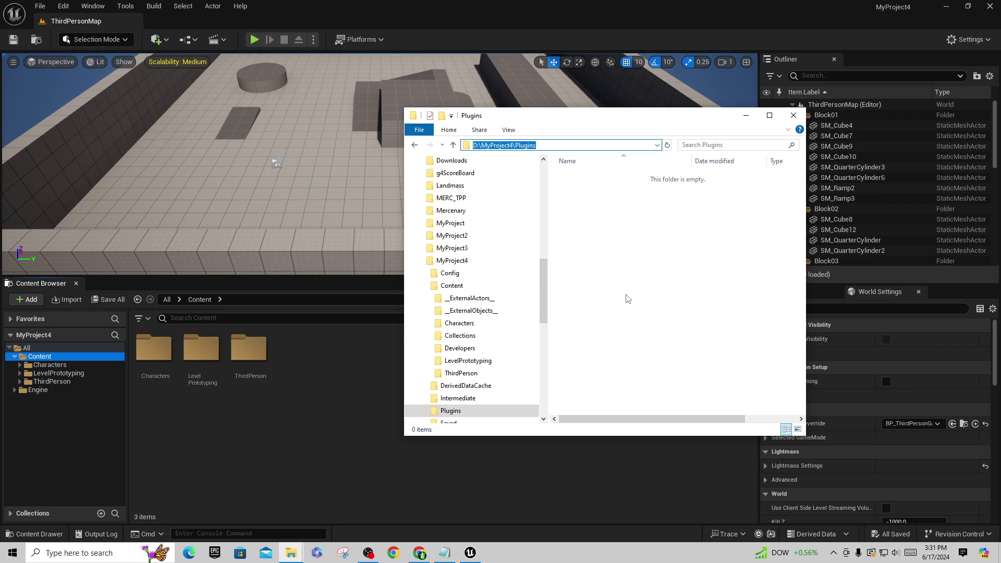
right_click(521, 146)
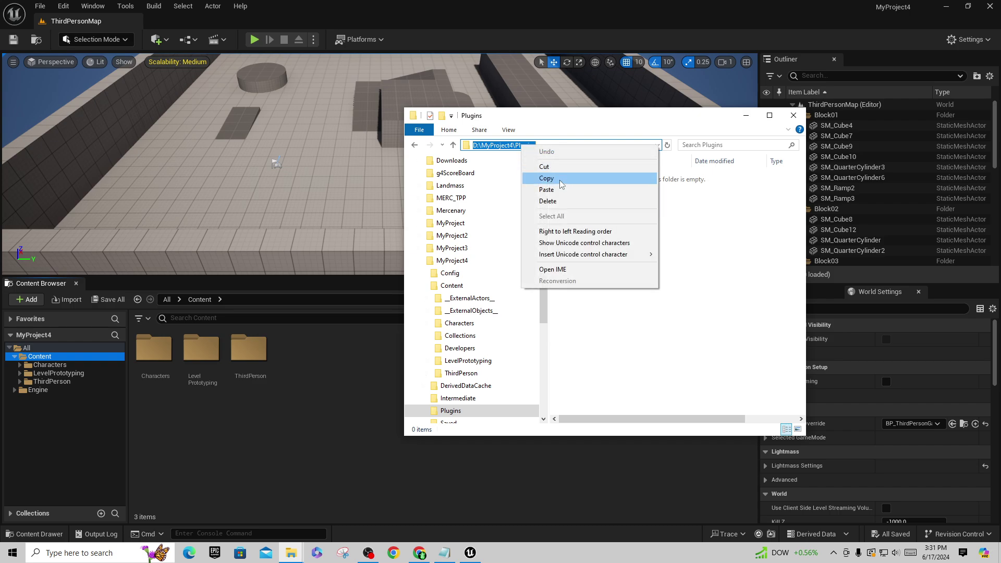
click(558, 179)
click(993, 7)
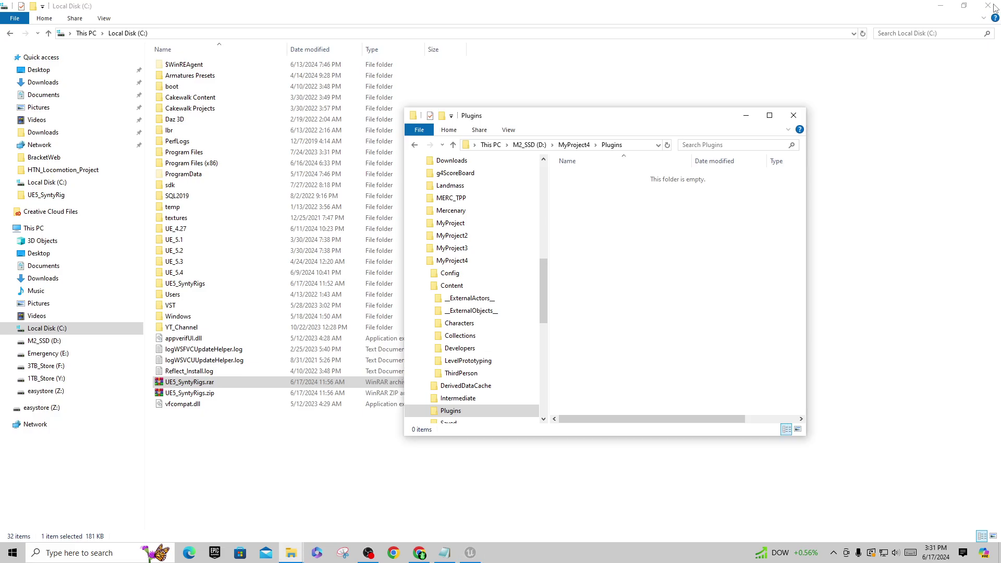
Step: Open UE5_SyntyRigs.rar in WinRAR and dismiss the trial reminder
click(199, 381)
double_click(190, 384)
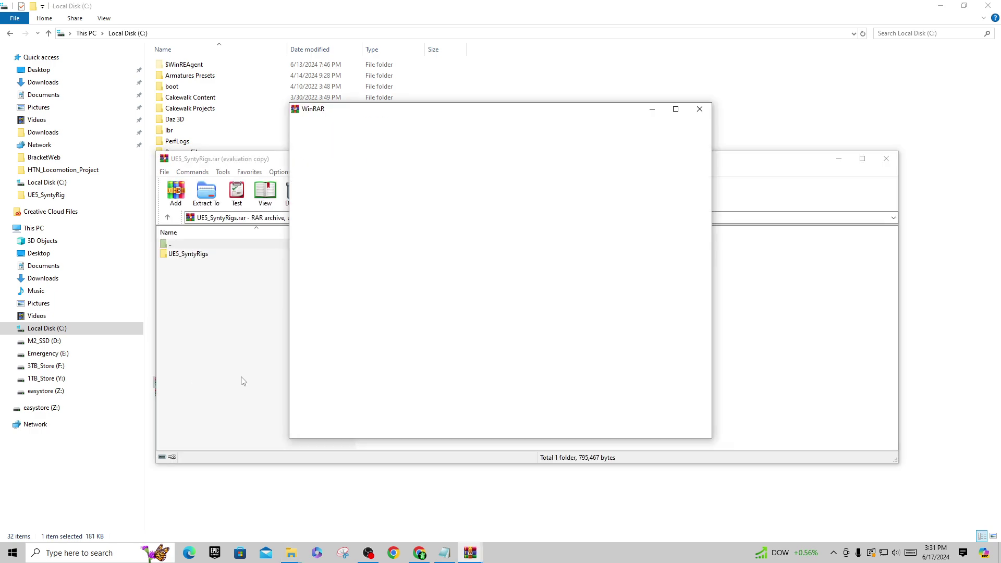
click(699, 109)
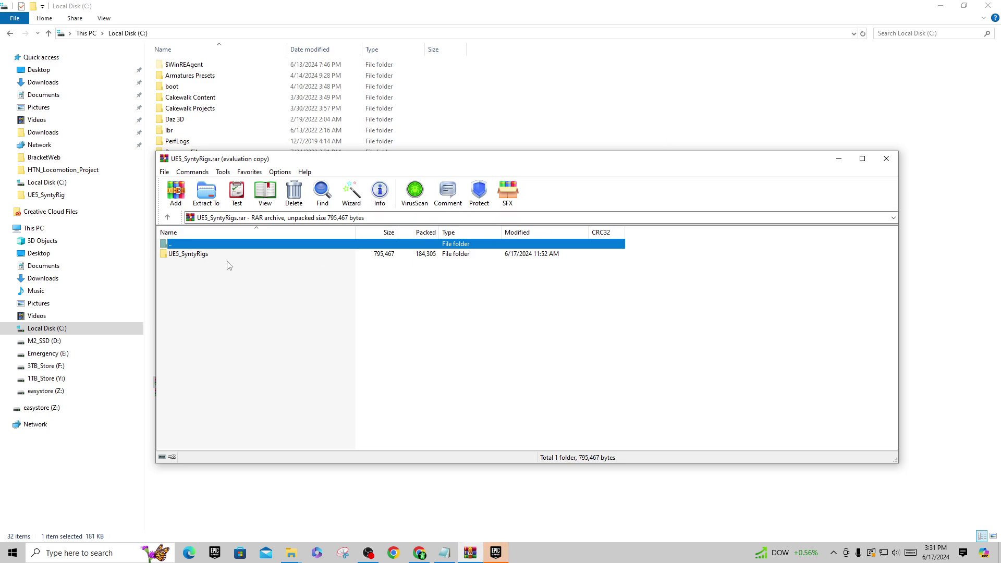
Step: Extract the UE5_SyntyRigs folder to D:\MyProject4\Plugins
right_click(203, 256)
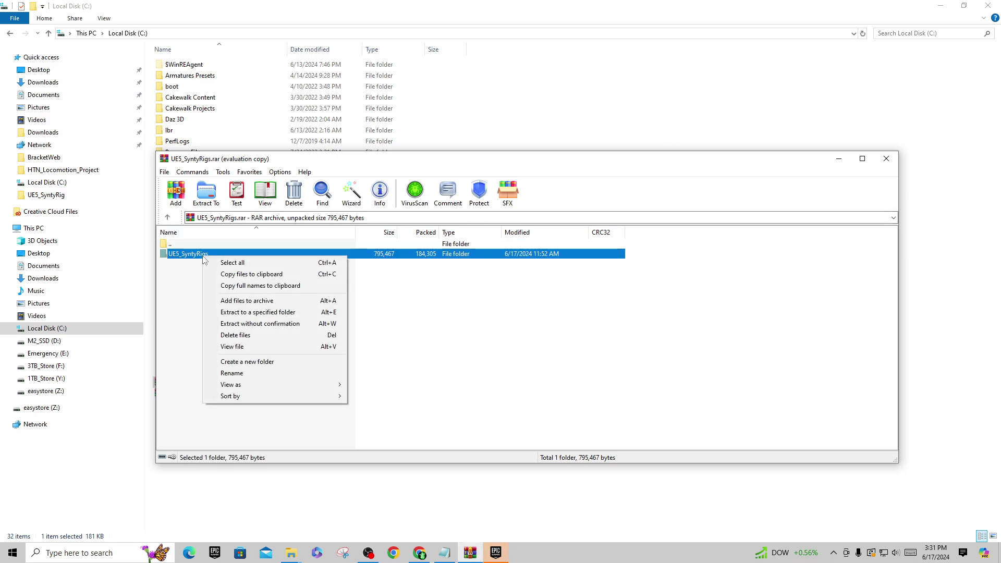
click(260, 313)
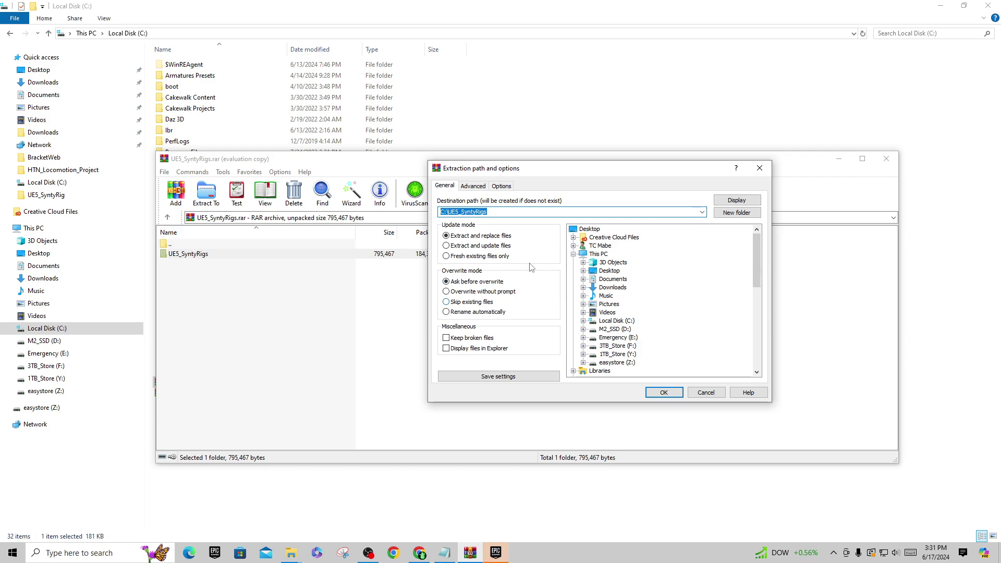
click(516, 213)
drag(517, 212, 368, 212)
text(D:\MyProject4\Plugins)
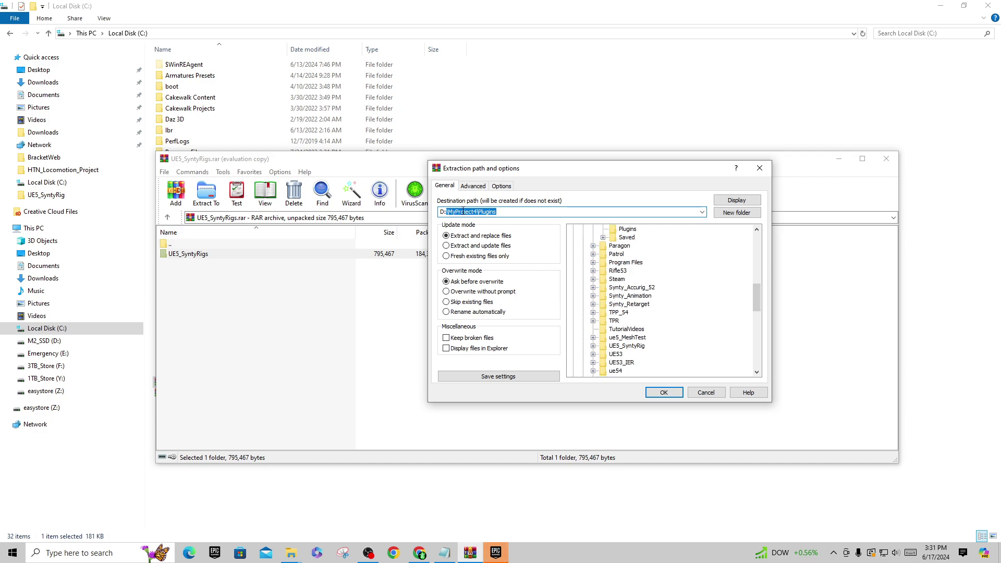
click(671, 394)
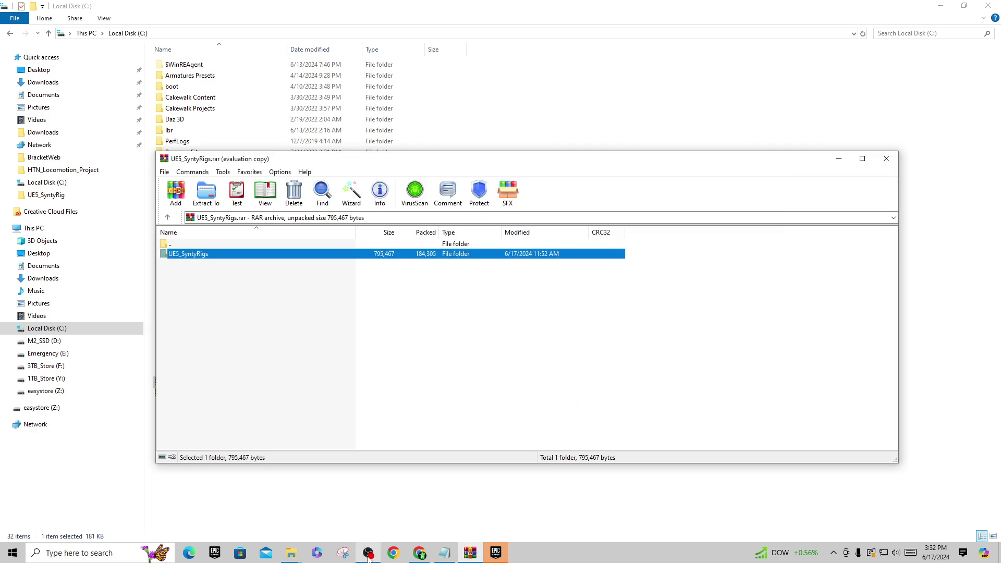
Step: Check that Plugins\UE5_SyntyRigs holds Content, Resources and UE5_SyntyRigs.uplugin
click(291, 553)
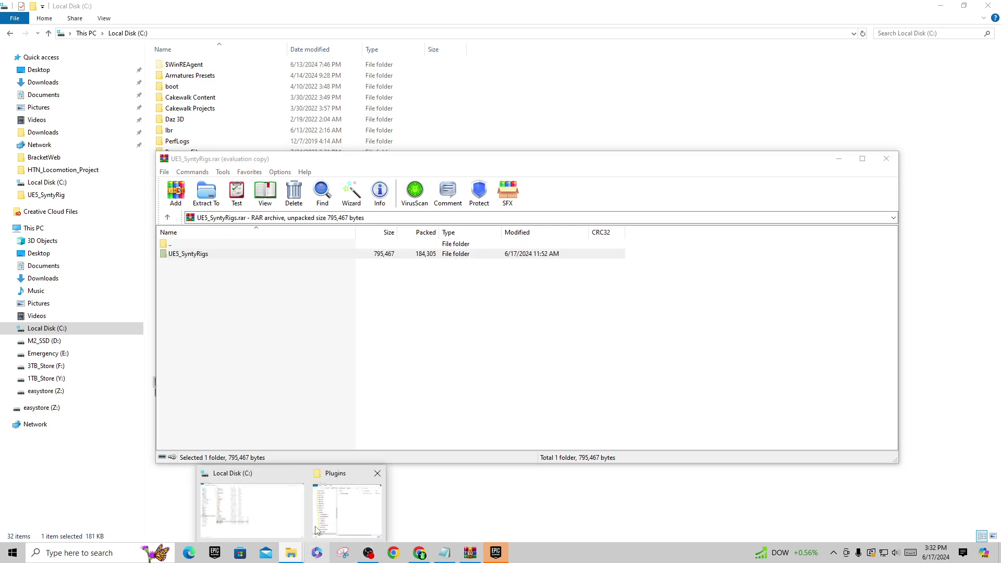
click(339, 479)
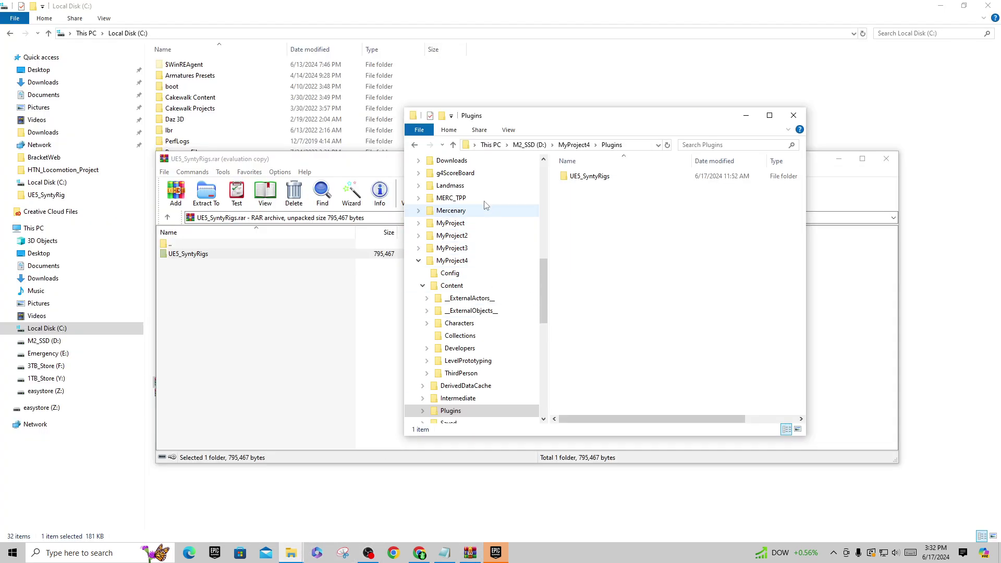
click(565, 145)
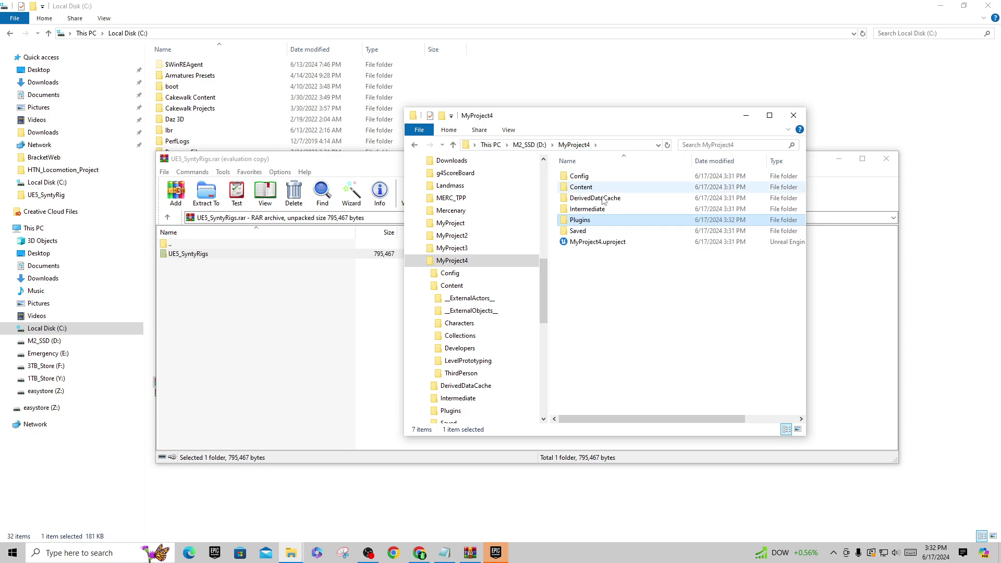
double_click(581, 221)
double_click(572, 176)
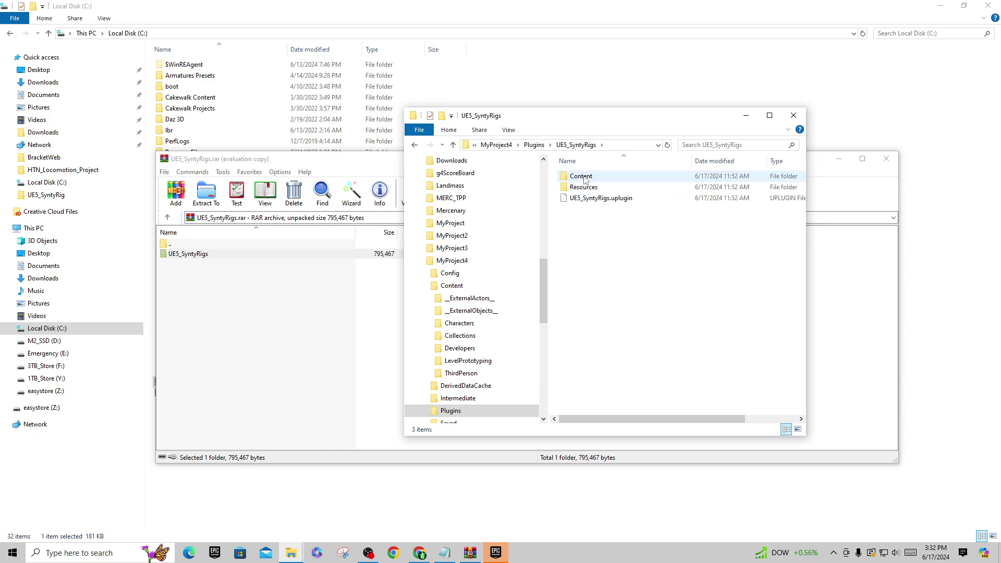
Step: Launch the project by opening MyProject4.uproject from the MyProject4 folder
click(415, 146)
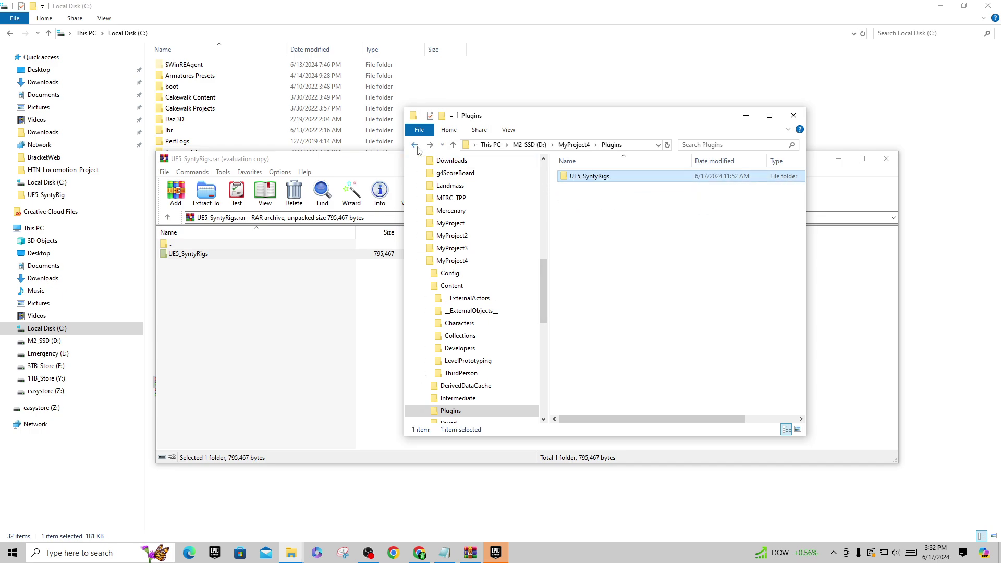
click(573, 145)
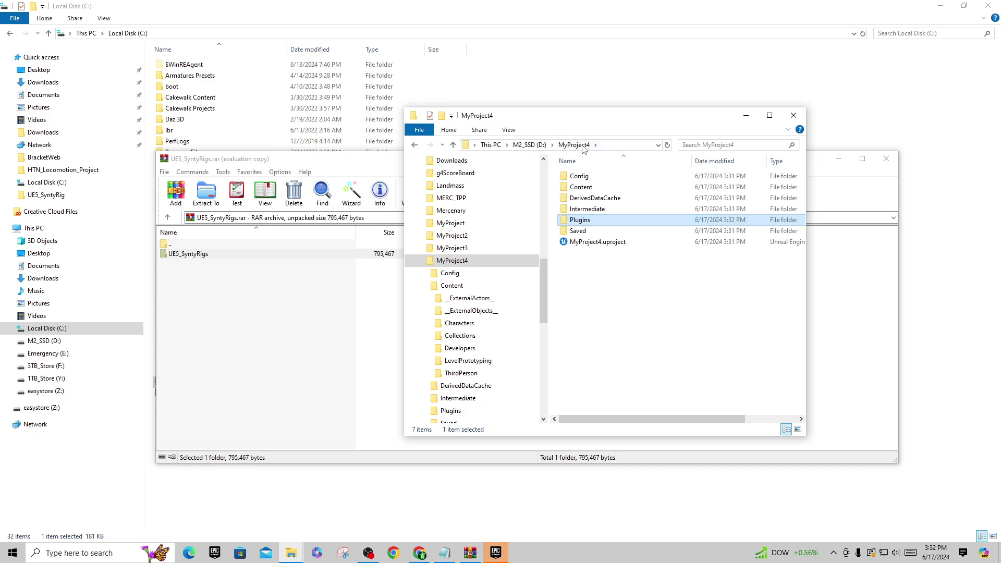
double_click(585, 242)
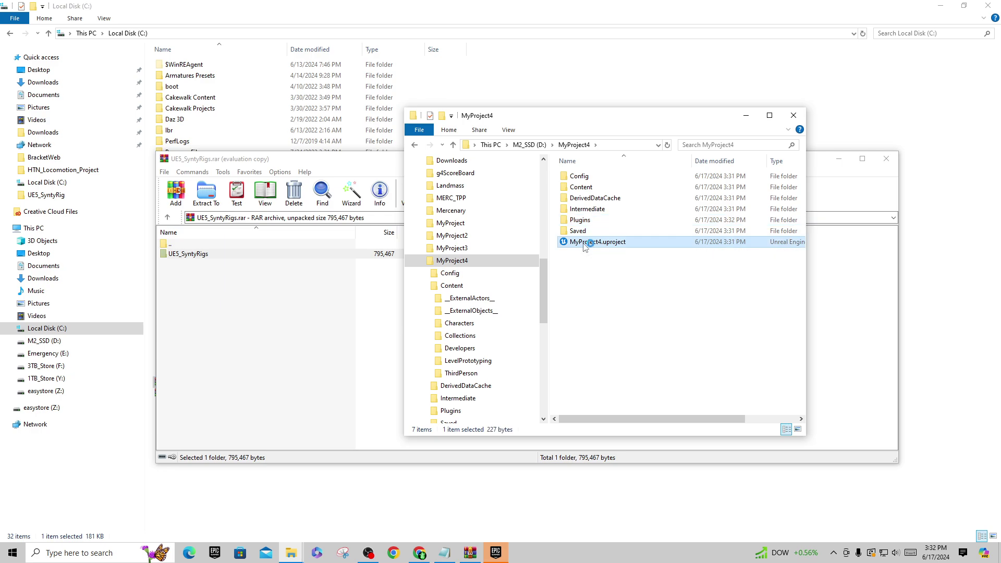